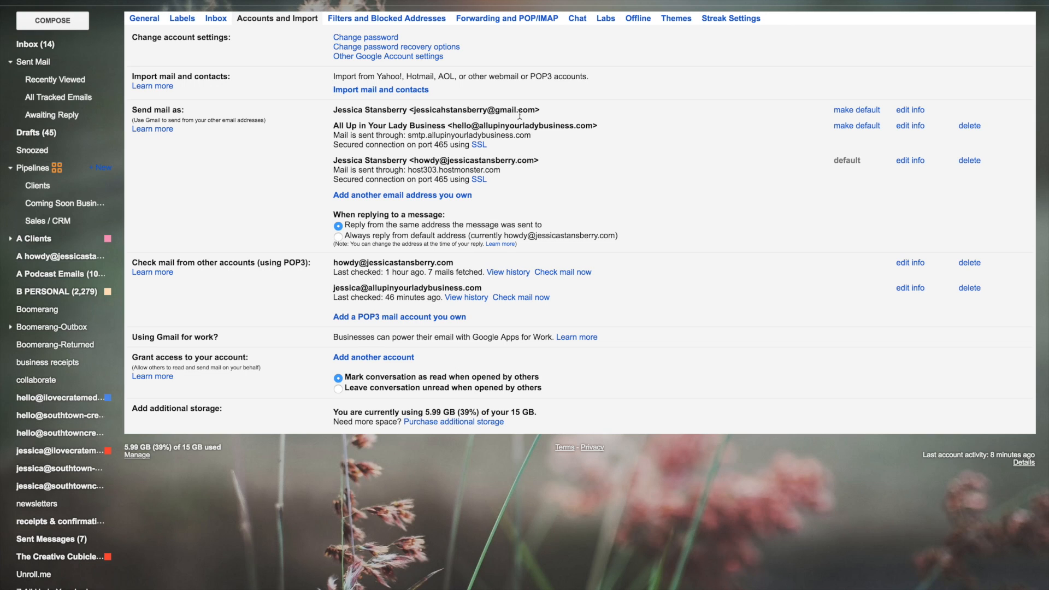
Start adding a POP3 mail account you own and bring its popup window into view
click(1020, 4)
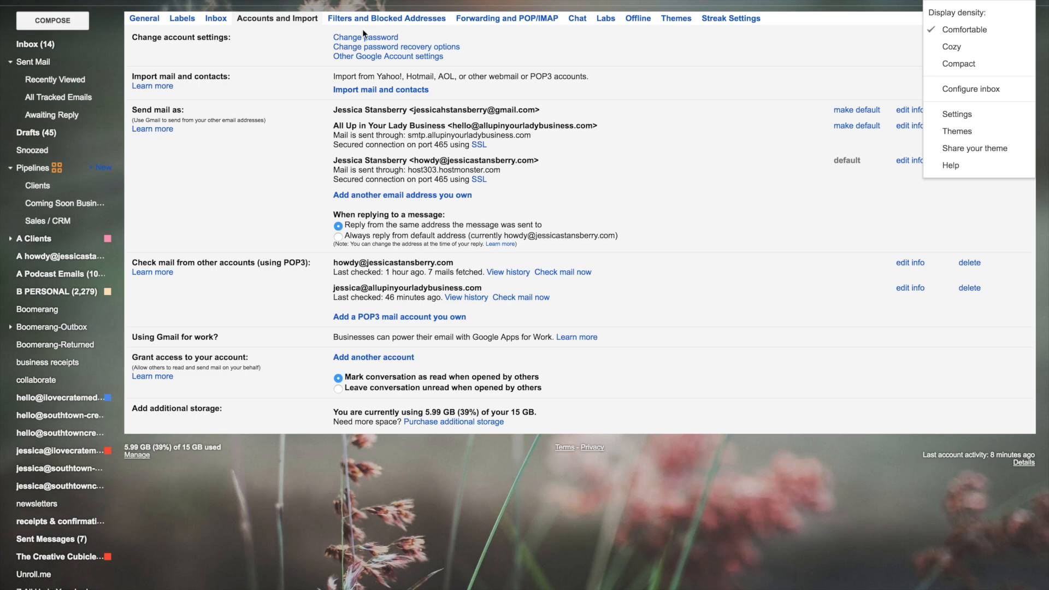
click(286, 21)
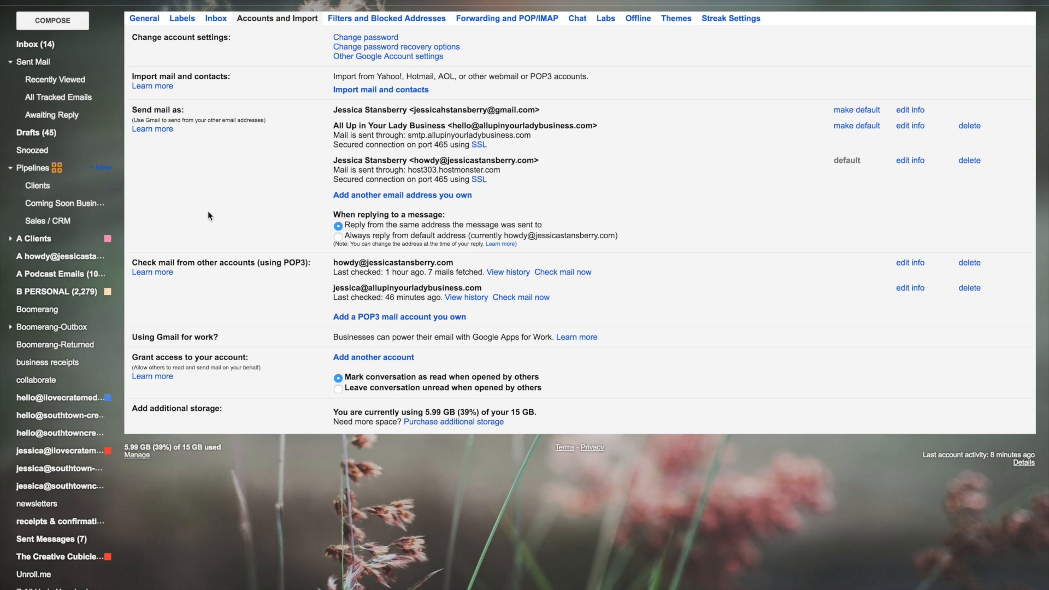
drag(296, 262, 137, 263)
click(305, 265)
click(435, 319)
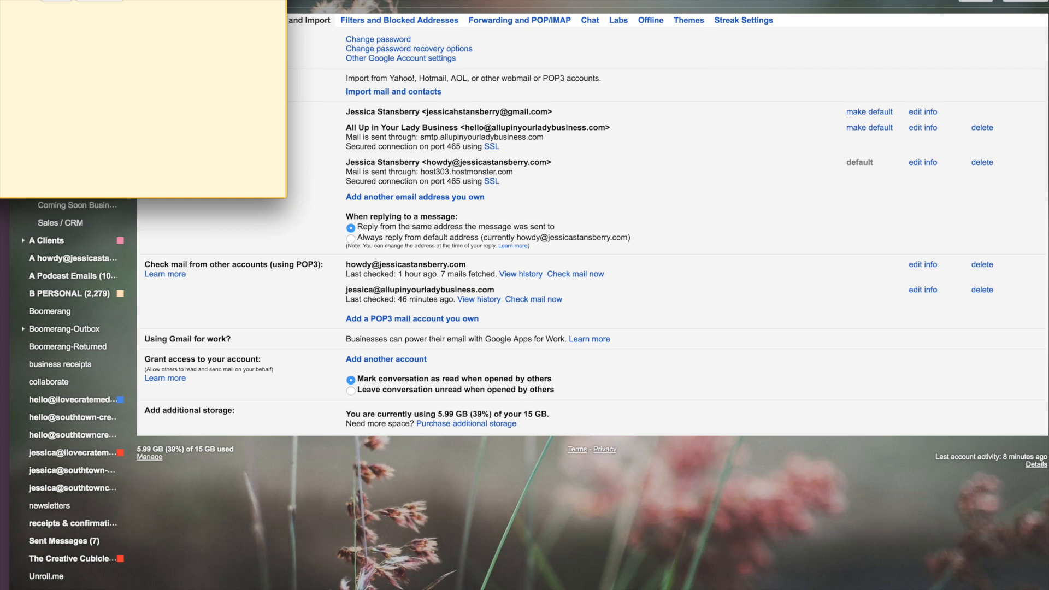
drag(154, 0, 803, 83)
Enter the shop's contact address as the account to get mail from and continue
click(633, 162)
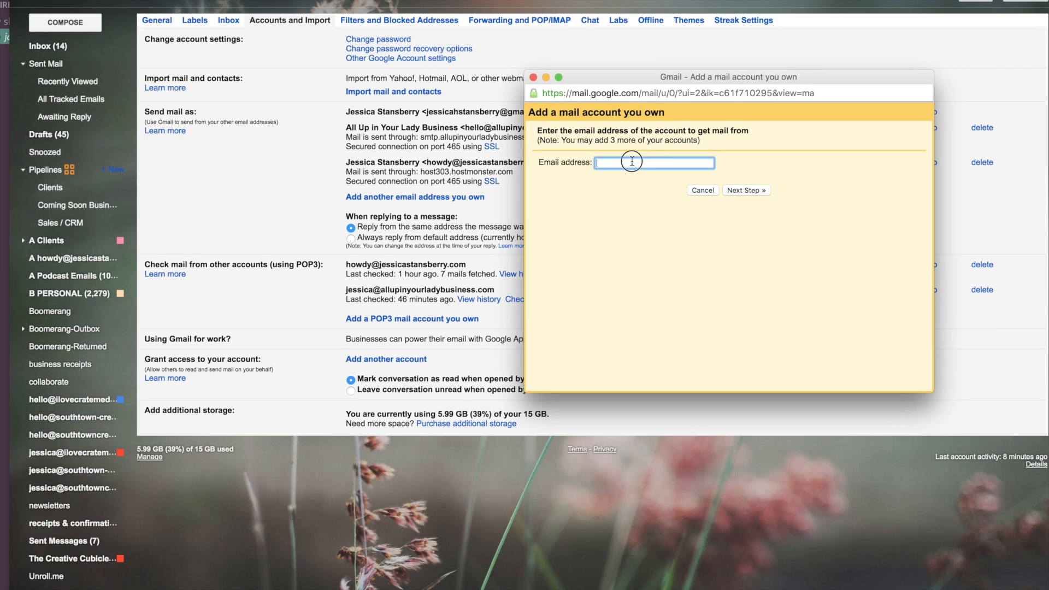
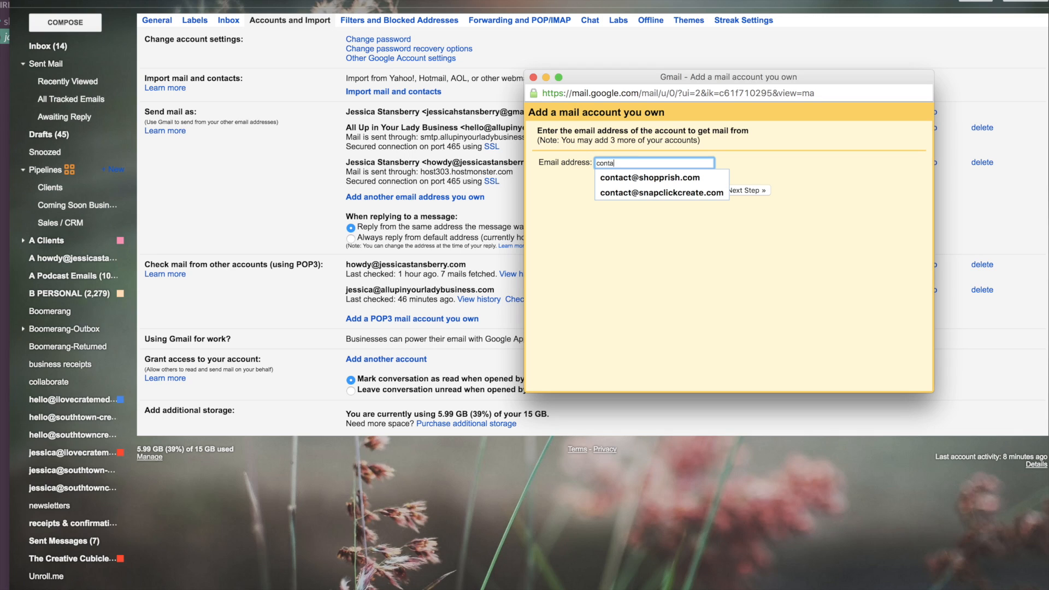
key(Down)
key(Return)
click(743, 191)
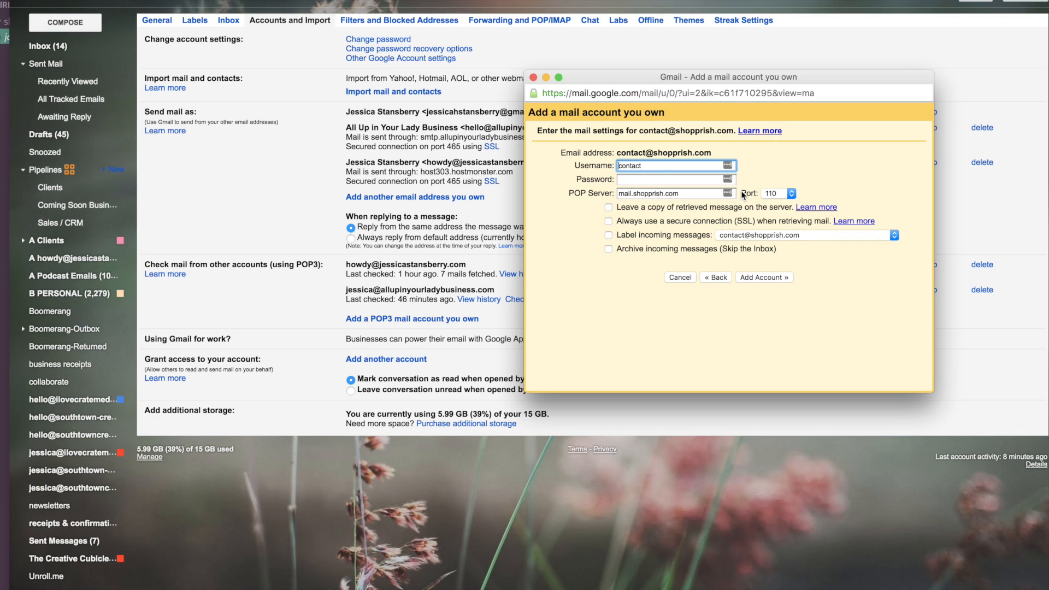
click(657, 165)
text(@shopprish.com)
key(Tab)
key(super+v)
key(Tab)
text(host)
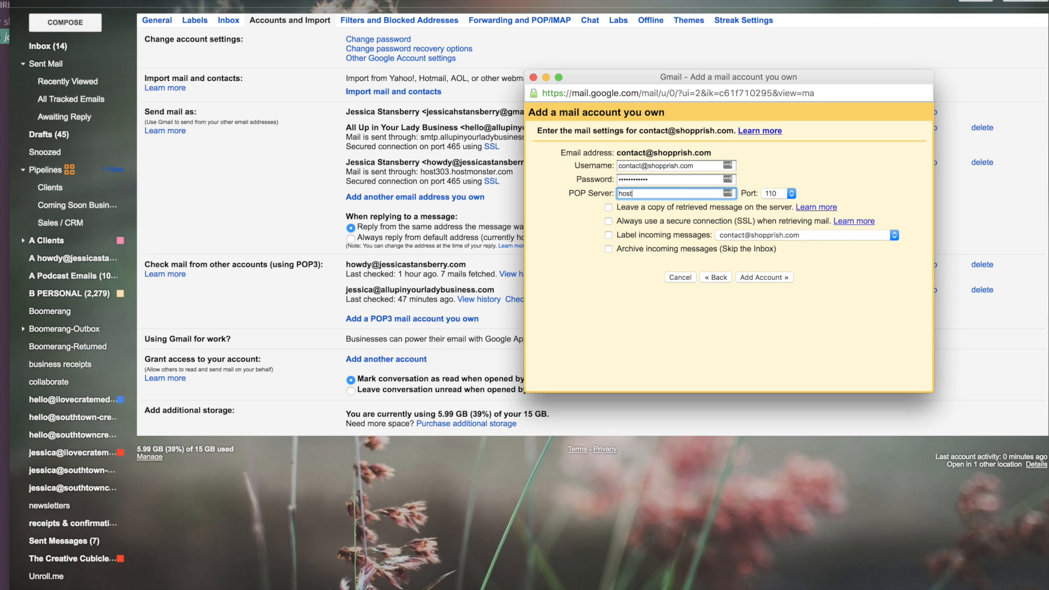
text(303.hostmonster.com)
Choose port 995, keep copies on the server, require SSL, and add the account
click(769, 189)
click(770, 190)
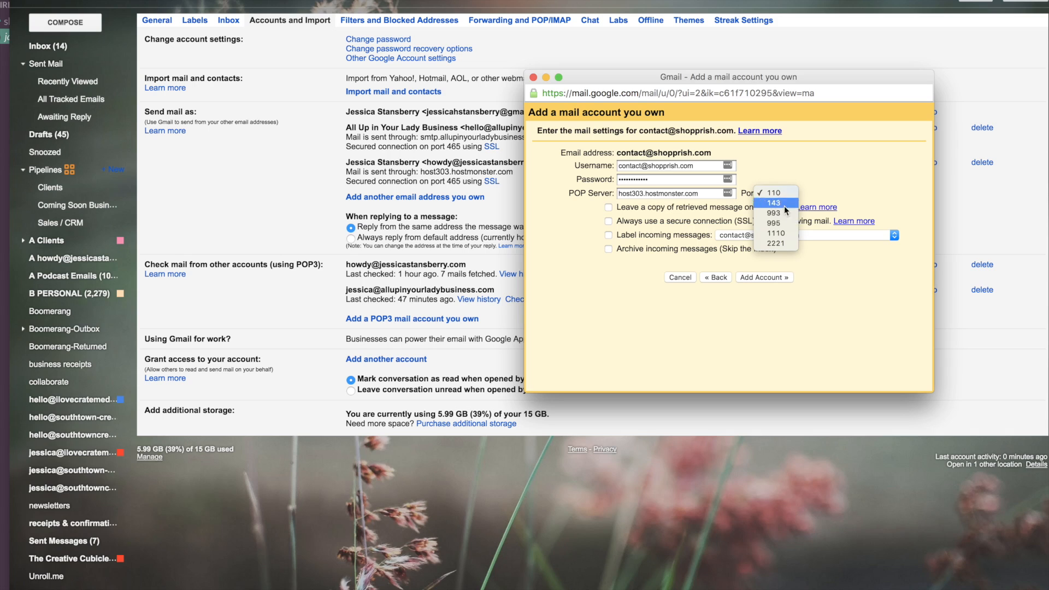
click(786, 222)
click(608, 206)
click(609, 221)
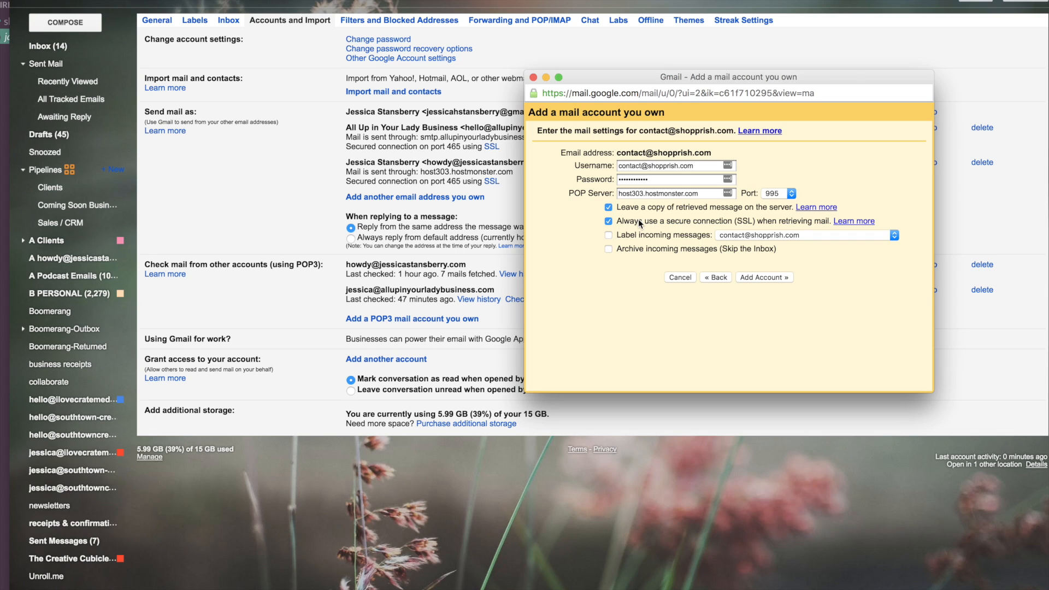
click(772, 278)
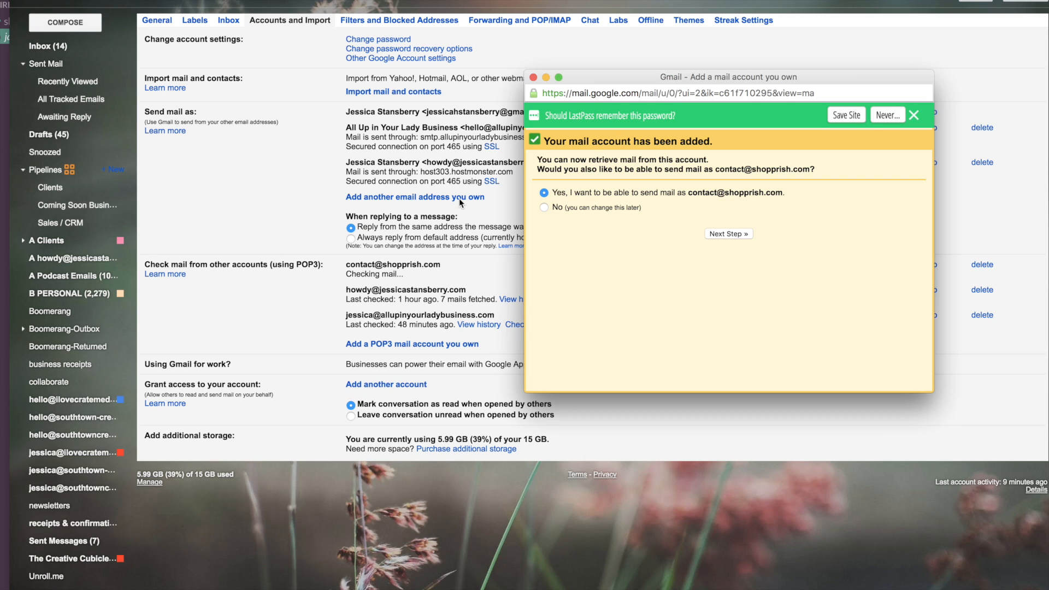
Opt to send as this address, keep the sender name, and set SMTP host303.hostmonster.com on port 465
click(729, 235)
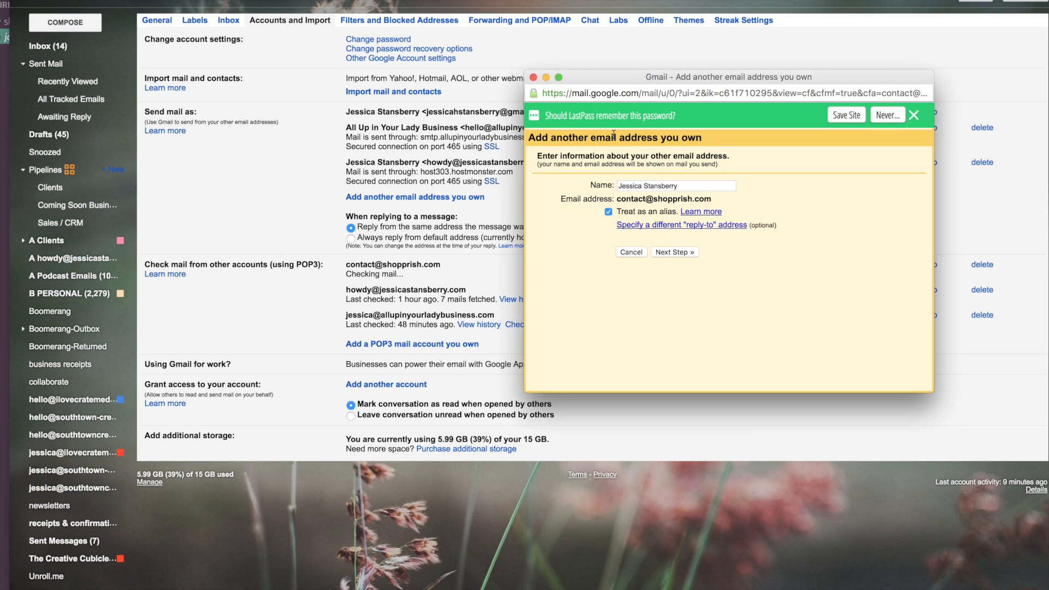
click(687, 253)
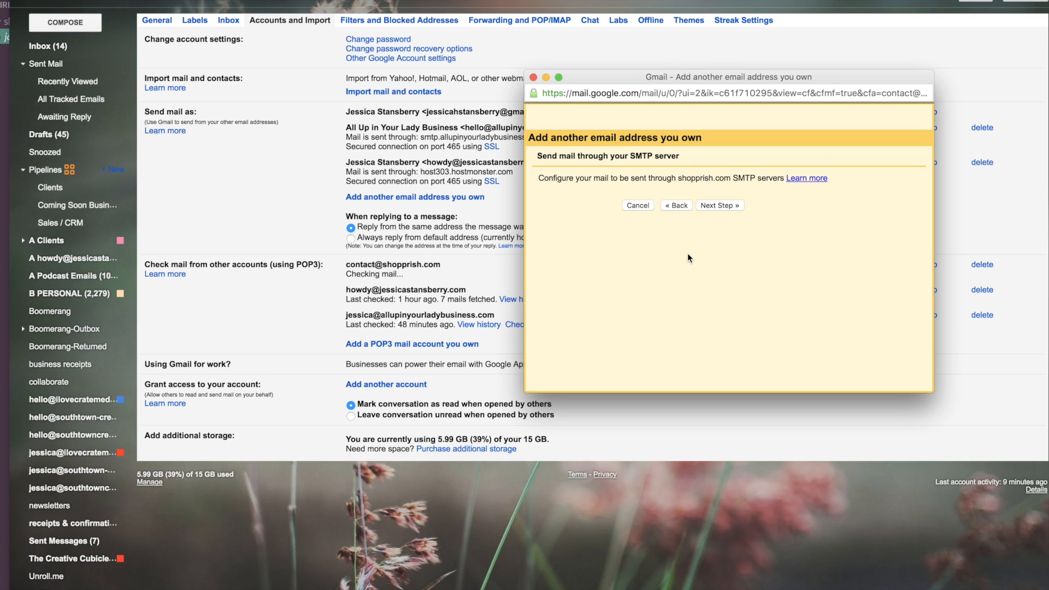
triple_click(650, 197)
text(host303.hostmonster.com)
click(781, 200)
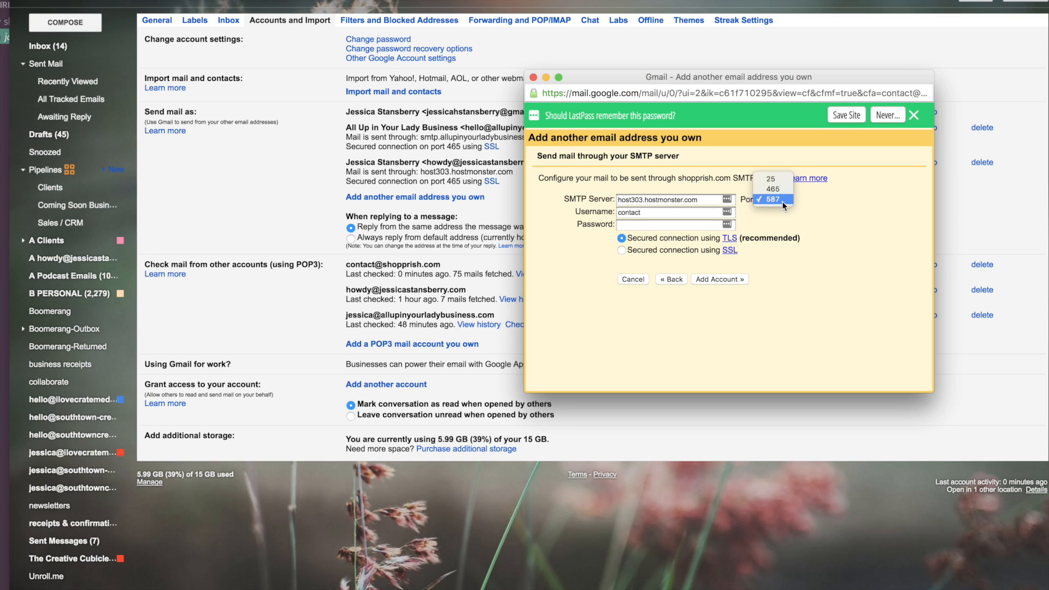
click(773, 188)
click(660, 213)
text(@shopprish.com)
key(Tab)
key(super+v)
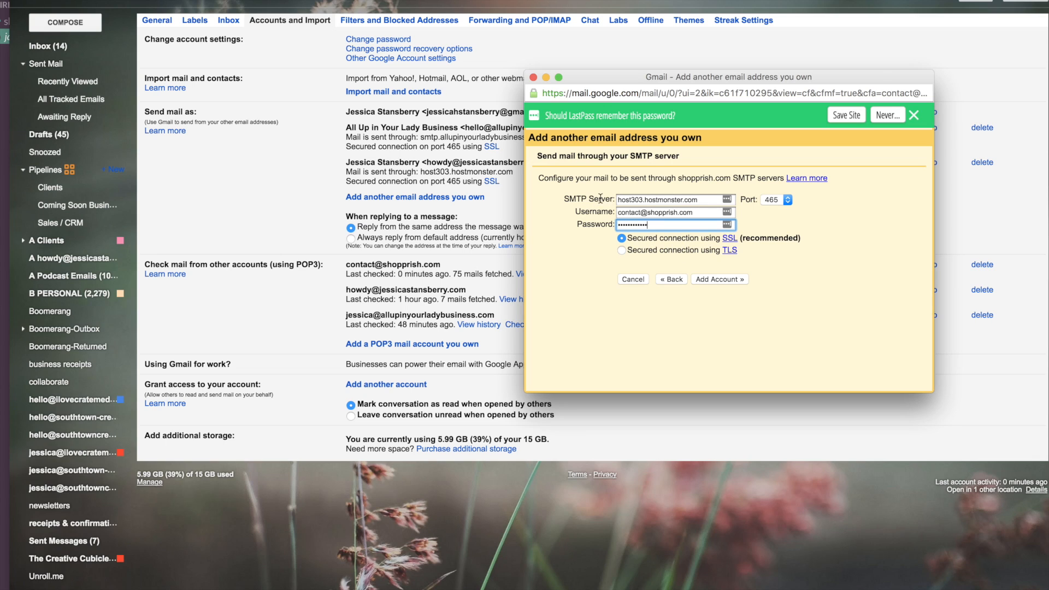
click(719, 278)
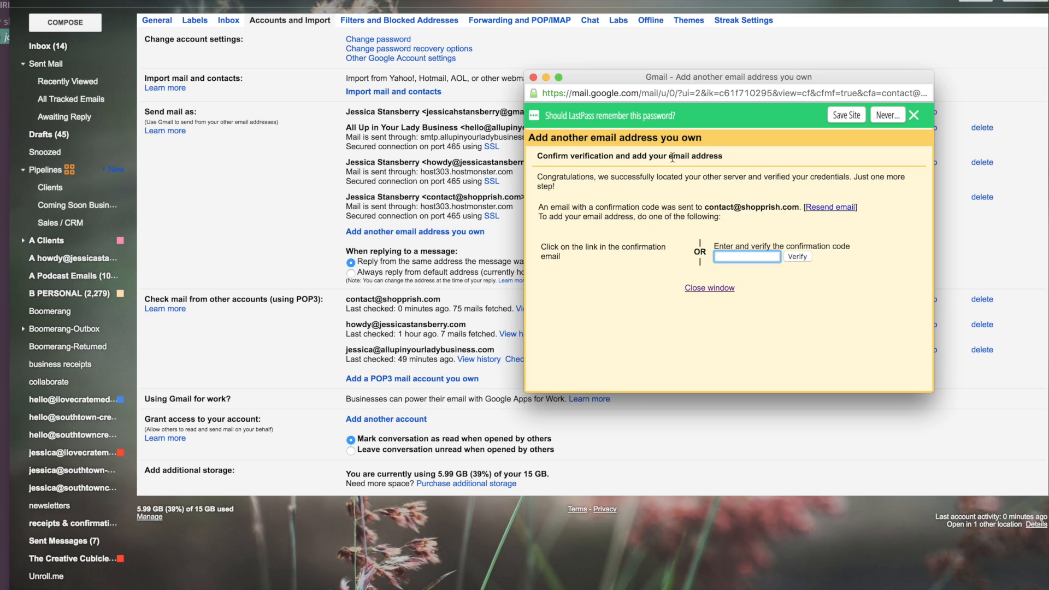
Move the verification window aside and go to the Inbox to find the confirmation email
drag(637, 78, 648, 37)
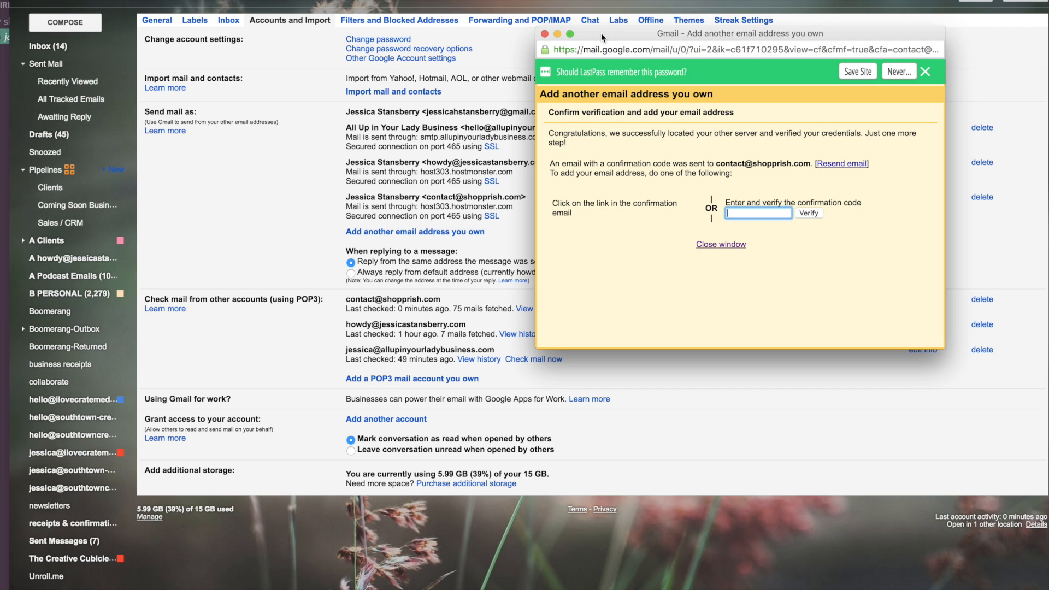
drag(601, 33, 1048, 63)
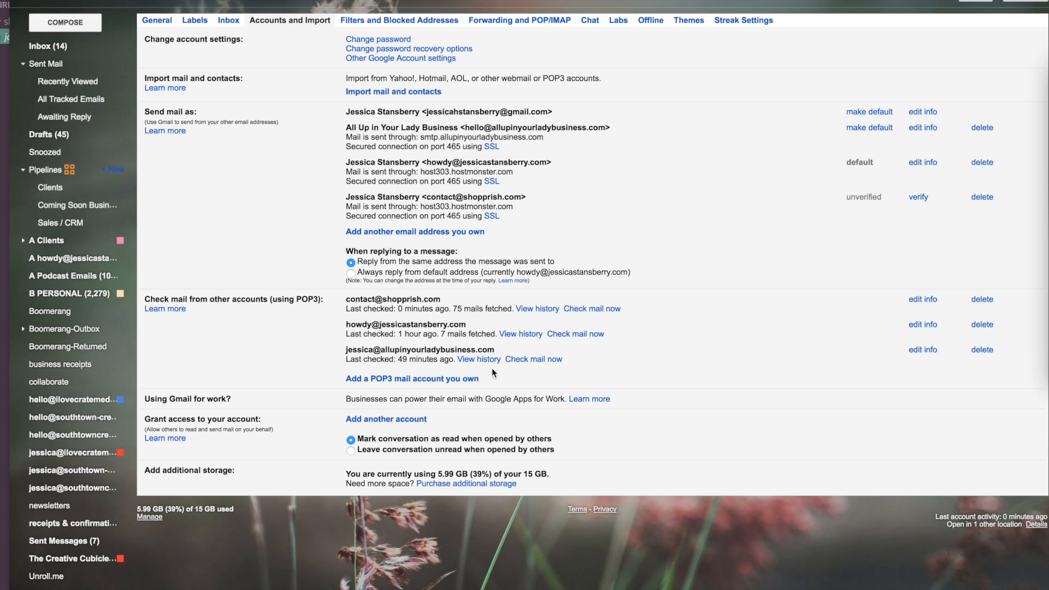
click(48, 48)
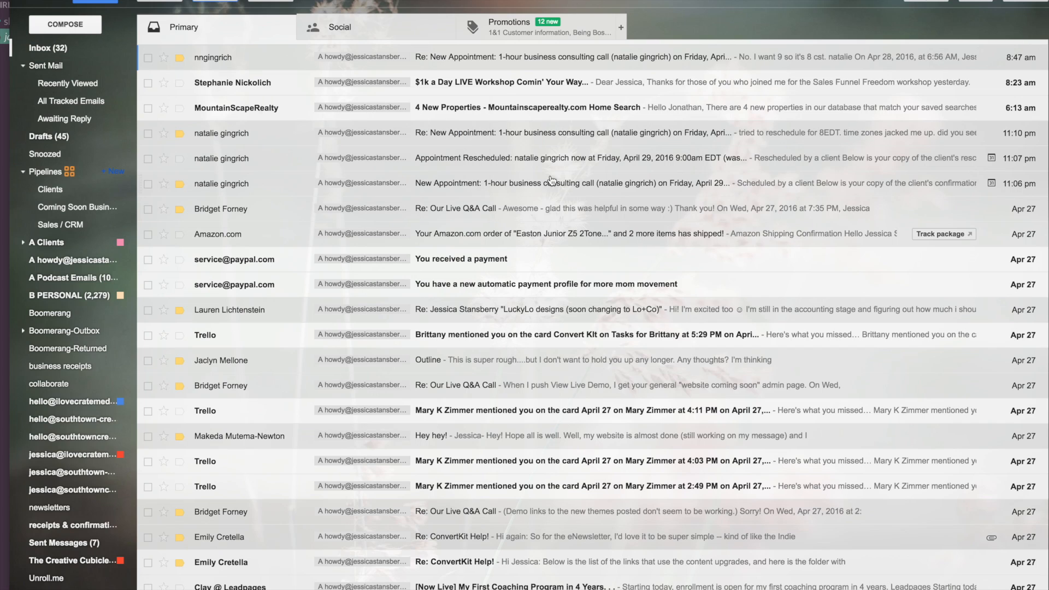
Refresh the inbox and copy the code from the Gmail Confirmation email
click(220, 1)
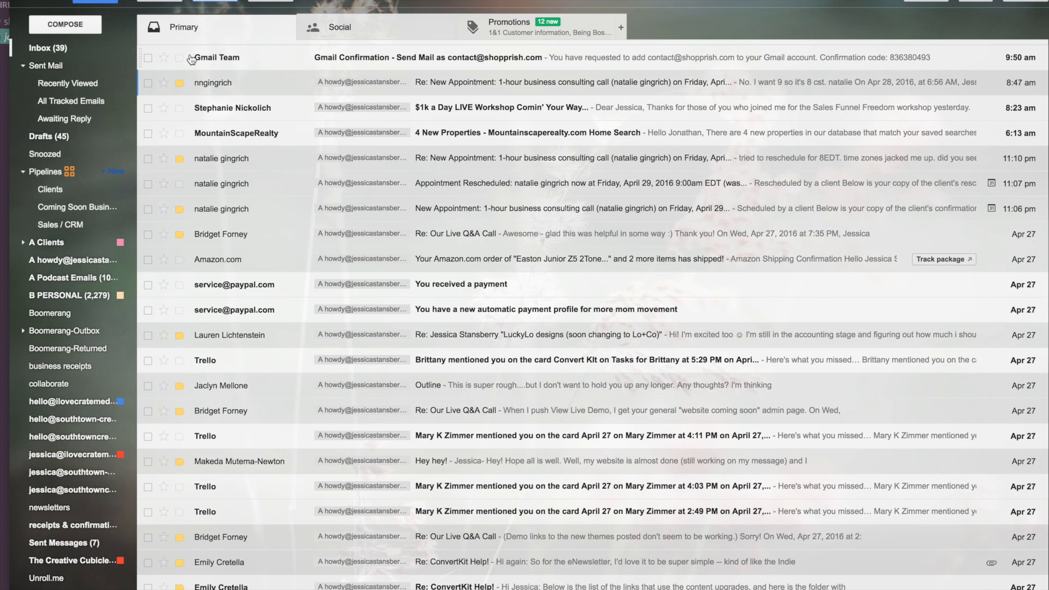
click(677, 58)
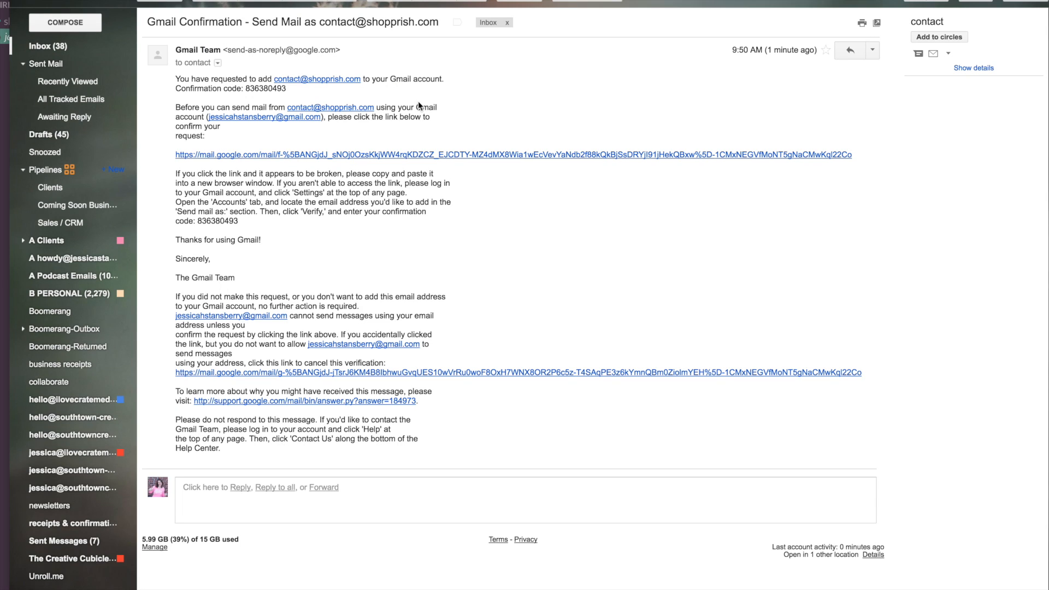
drag(287, 90, 246, 89)
key(super+c)
Paste the confirmation code into the verification window, verify it, and reopen the full Settings
drag(1048, 69, 530, 40)
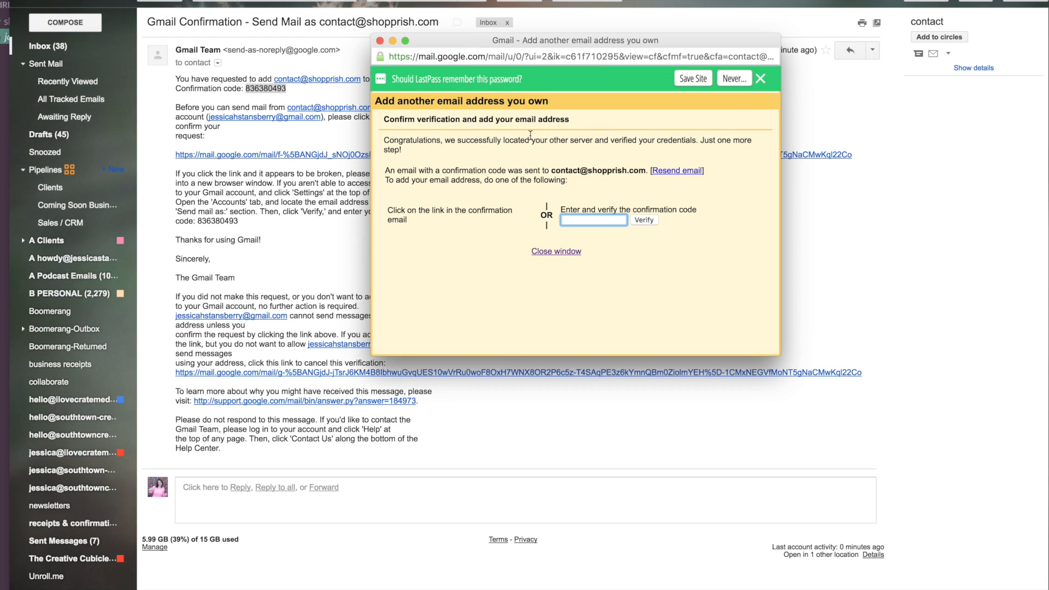
key(super+v)
click(641, 220)
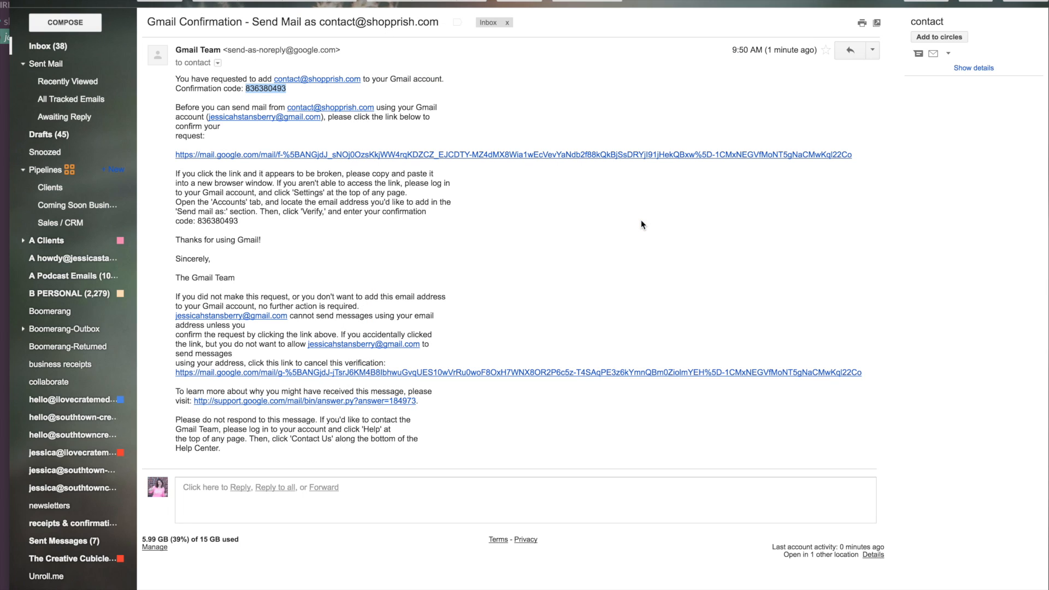
click(1001, 4)
click(979, 117)
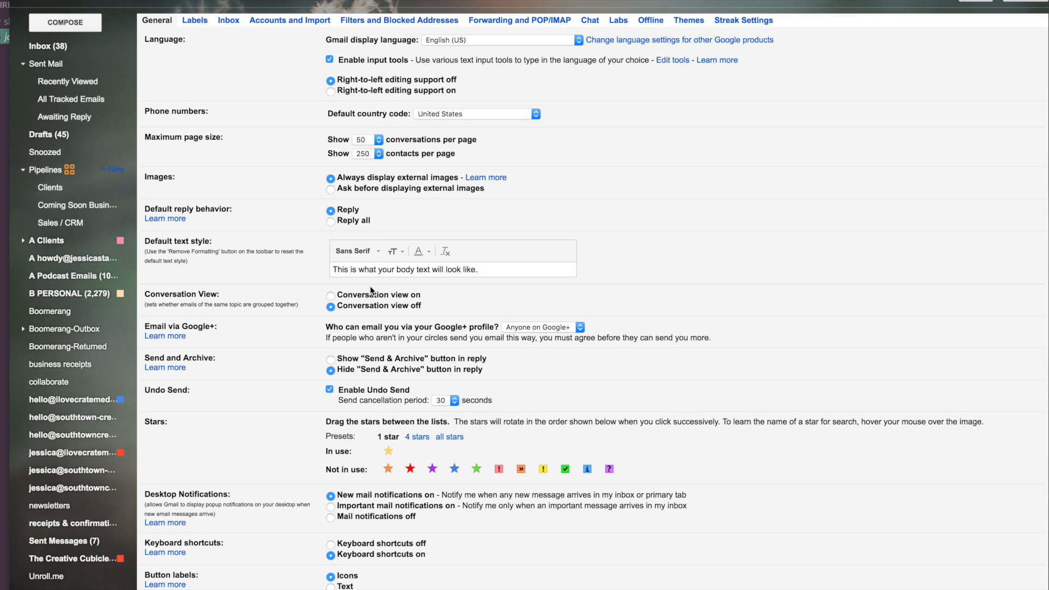
Open Accounts and Import and highlight the new send-as and POP3 contact address entries
click(305, 23)
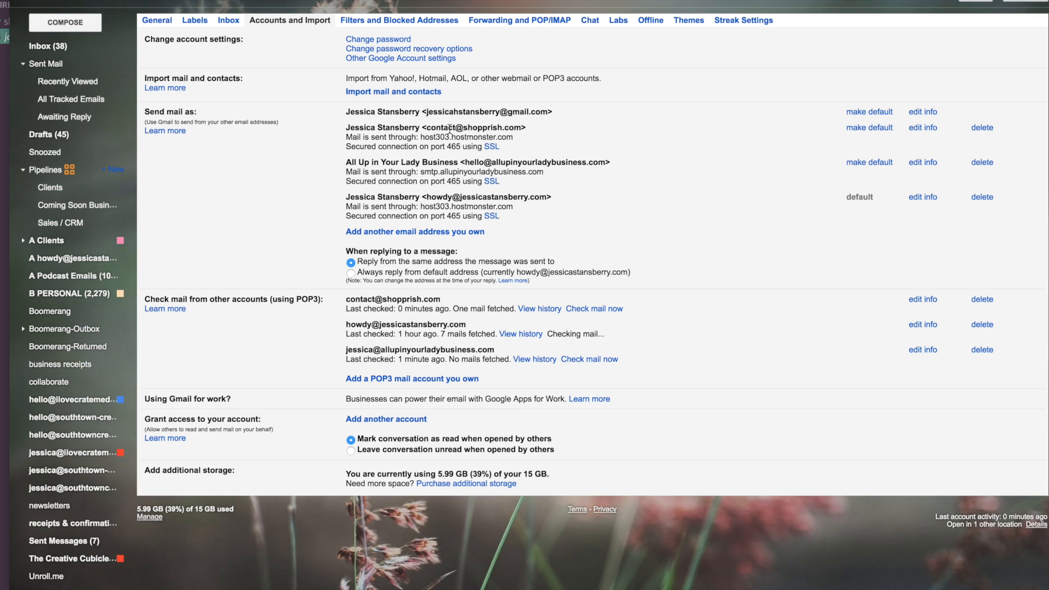
drag(427, 127, 522, 125)
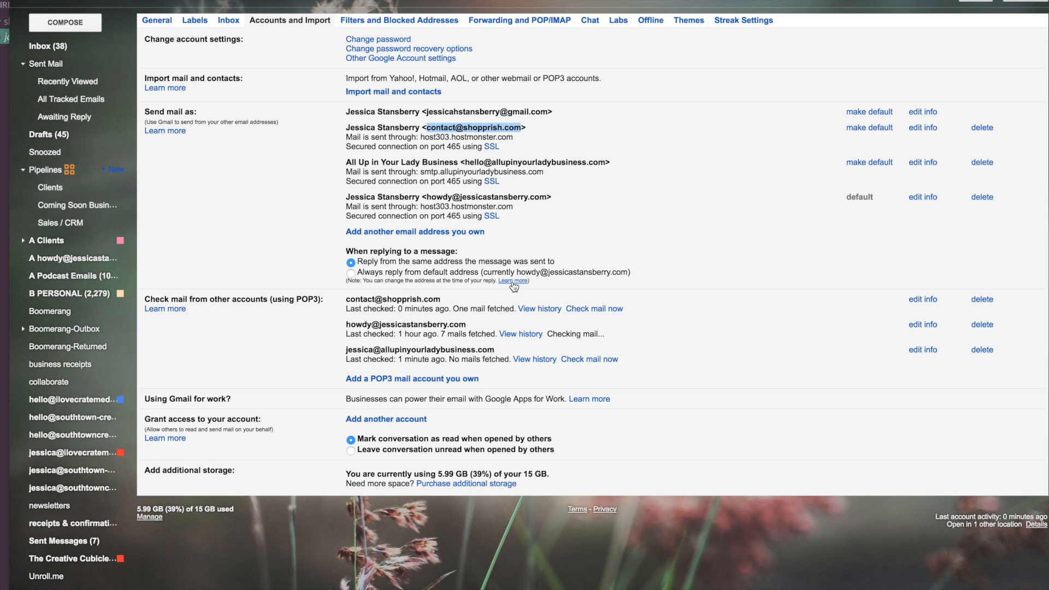
click(439, 309)
drag(445, 303, 344, 302)
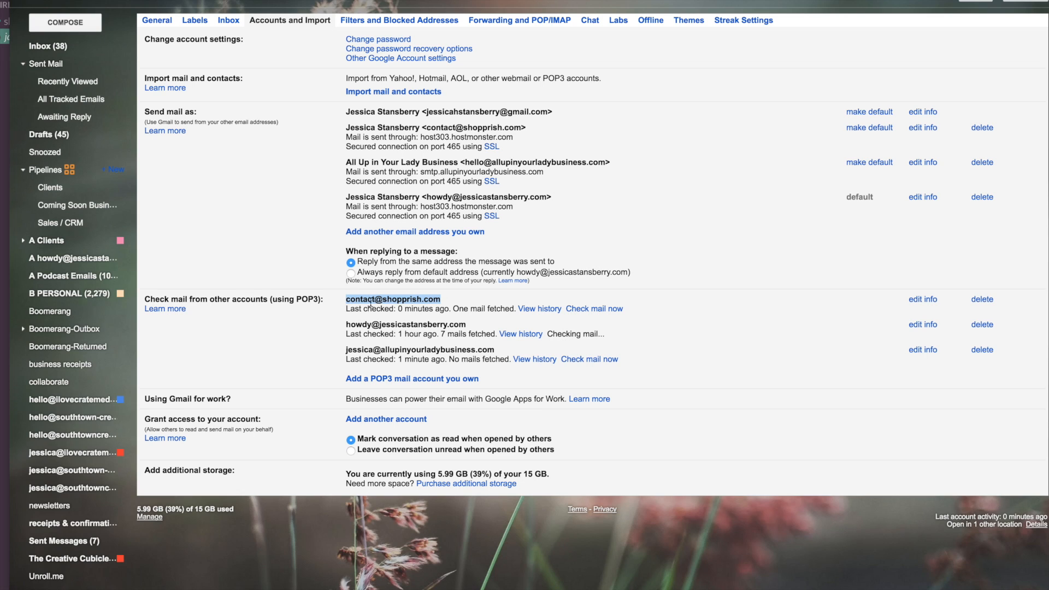
click(475, 311)
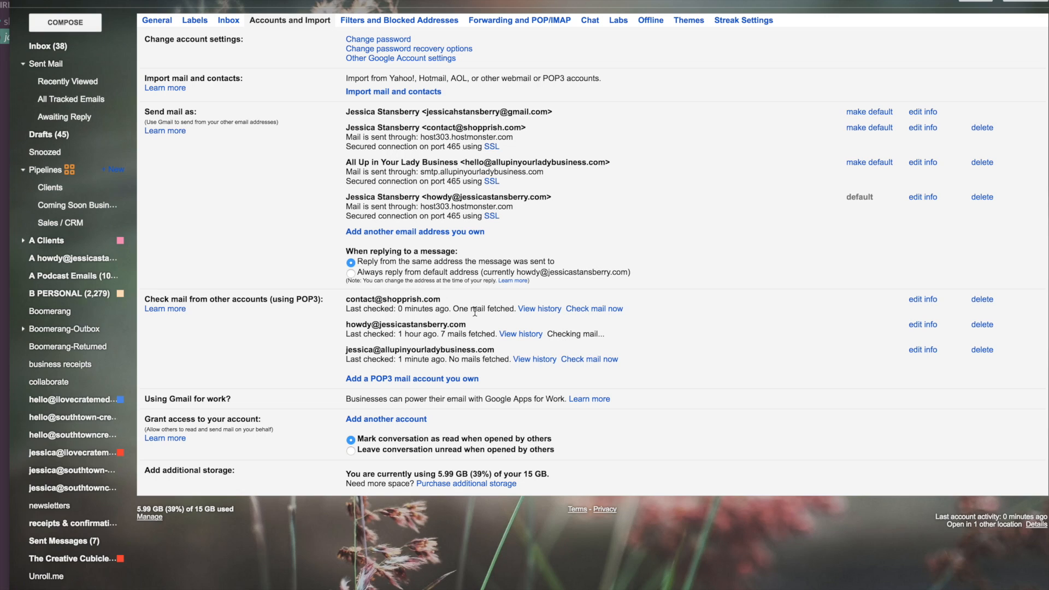
Highlight the reply-from-same-address option and the listed POP3 account addresses for review
drag(445, 299, 355, 302)
drag(494, 263, 357, 258)
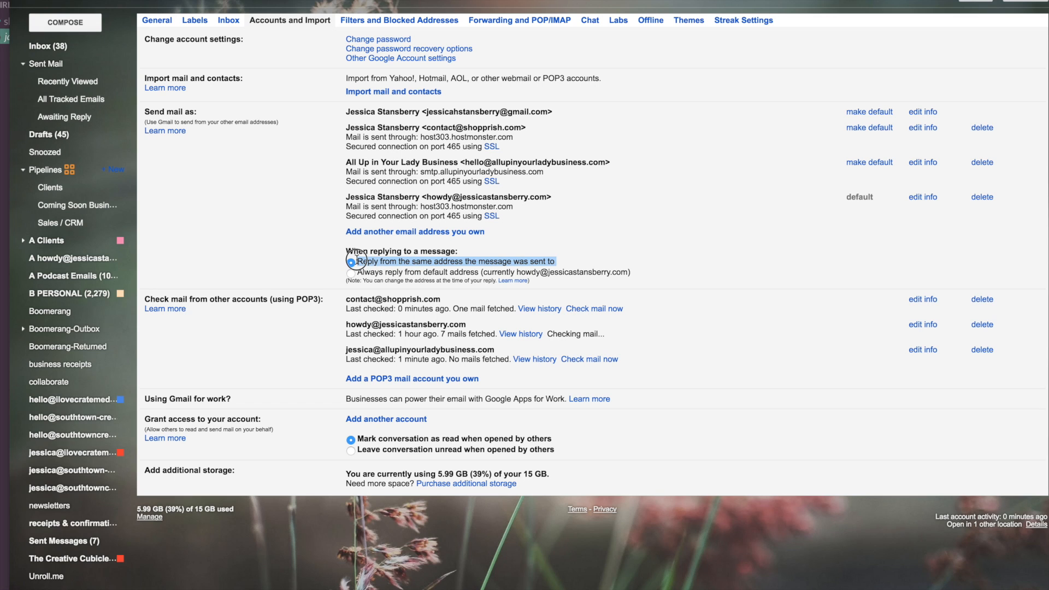
key(super+a)
click(549, 265)
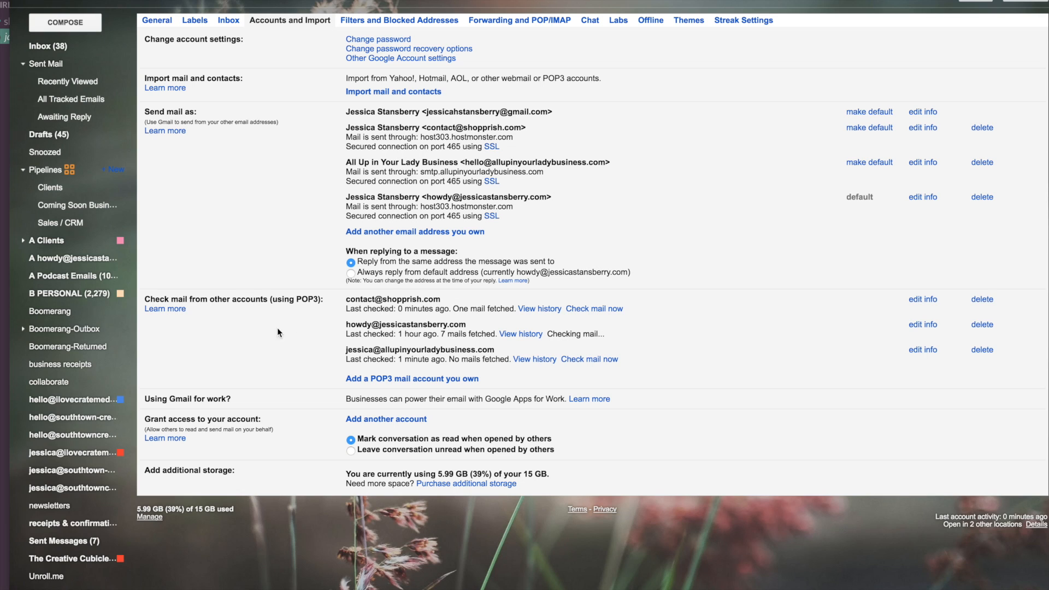
drag(441, 300, 347, 300)
click(464, 300)
drag(469, 325, 347, 324)
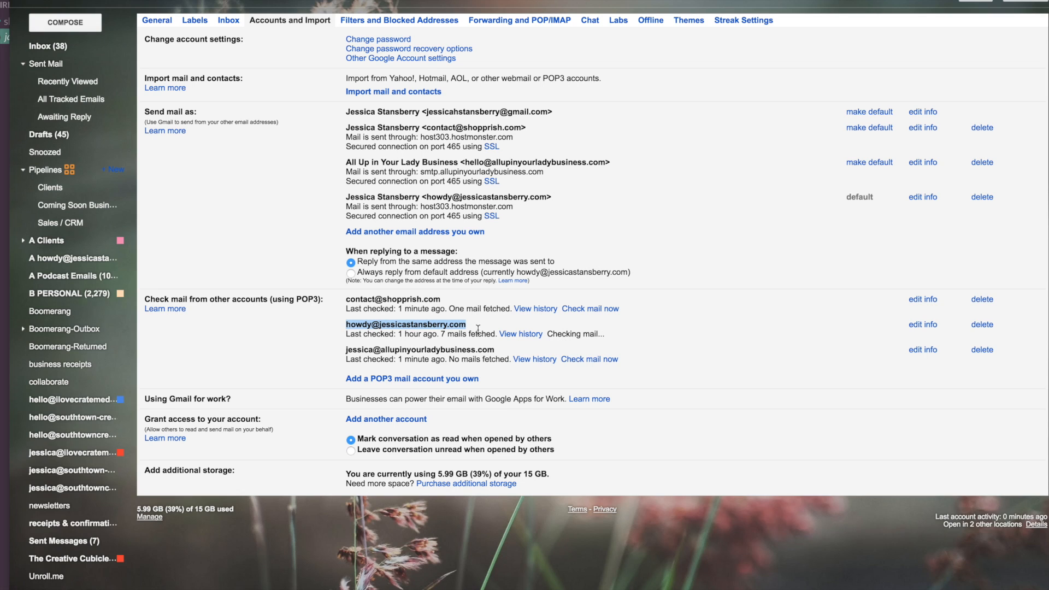
click(464, 356)
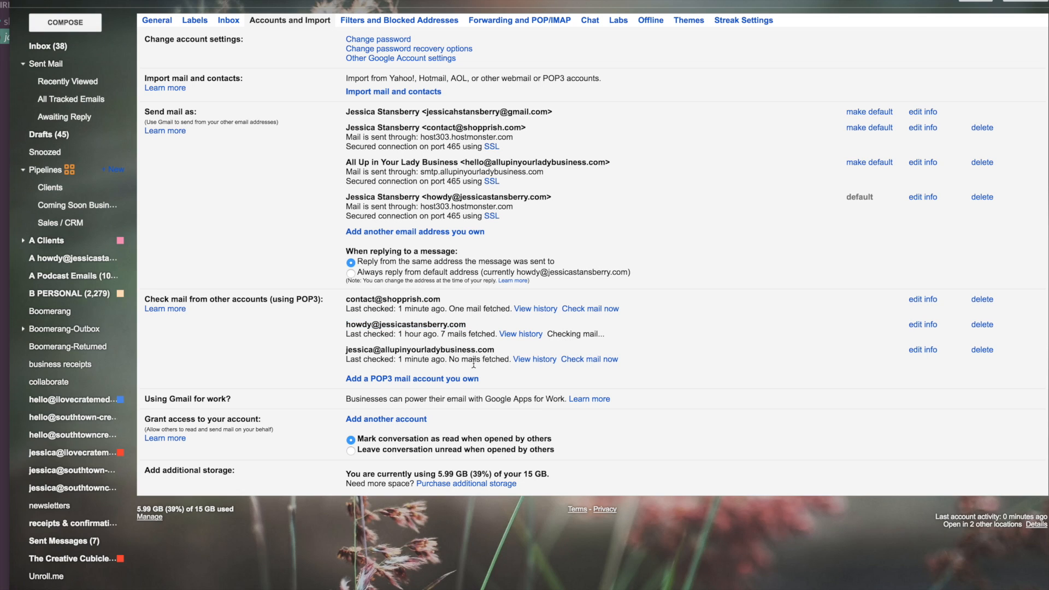